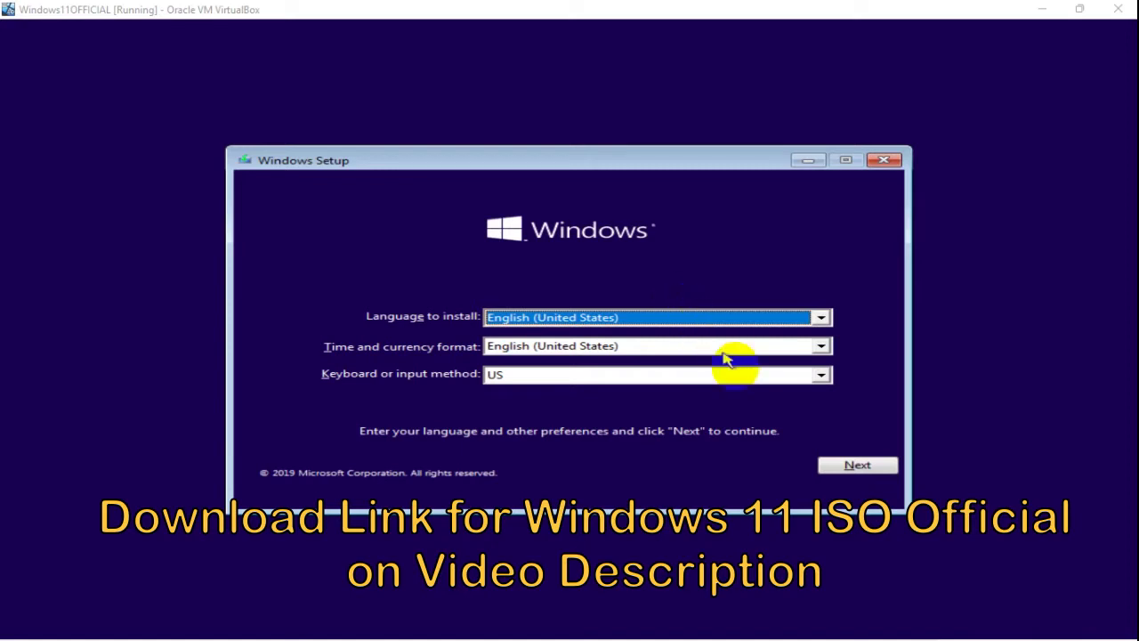
Start the Windows installation with English (United States) and the US keyboard, and continue without a product key.
{"action": "left_click", "coordinate": [857, 465]}
{"action": "left_click", "coordinate": [566, 334]}
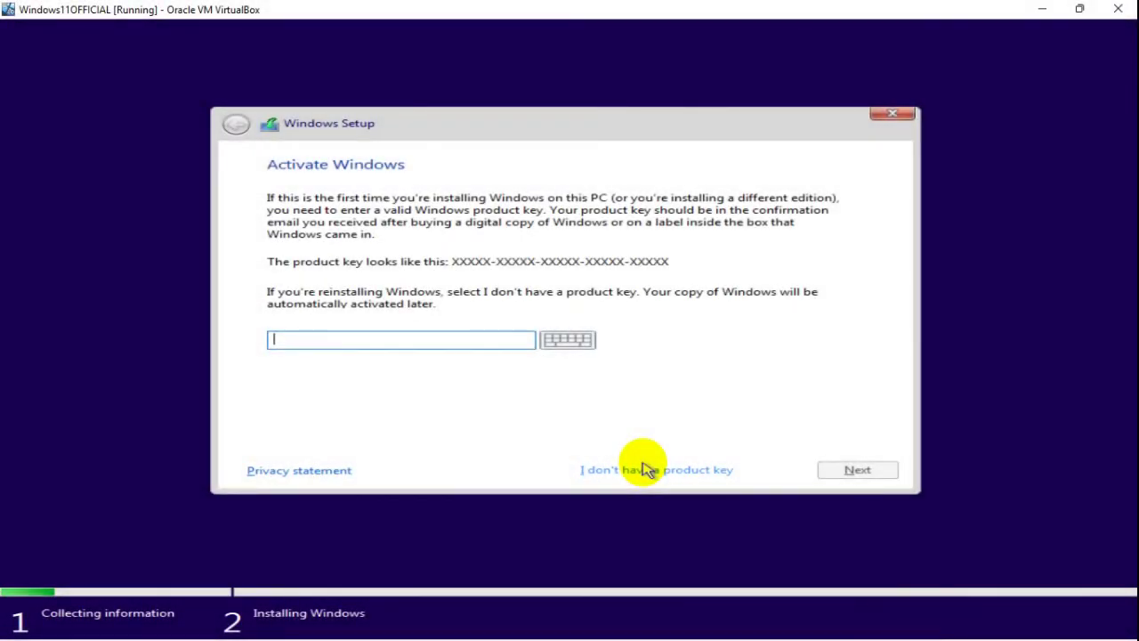
{"action": "left_click", "coordinate": [647, 469]}
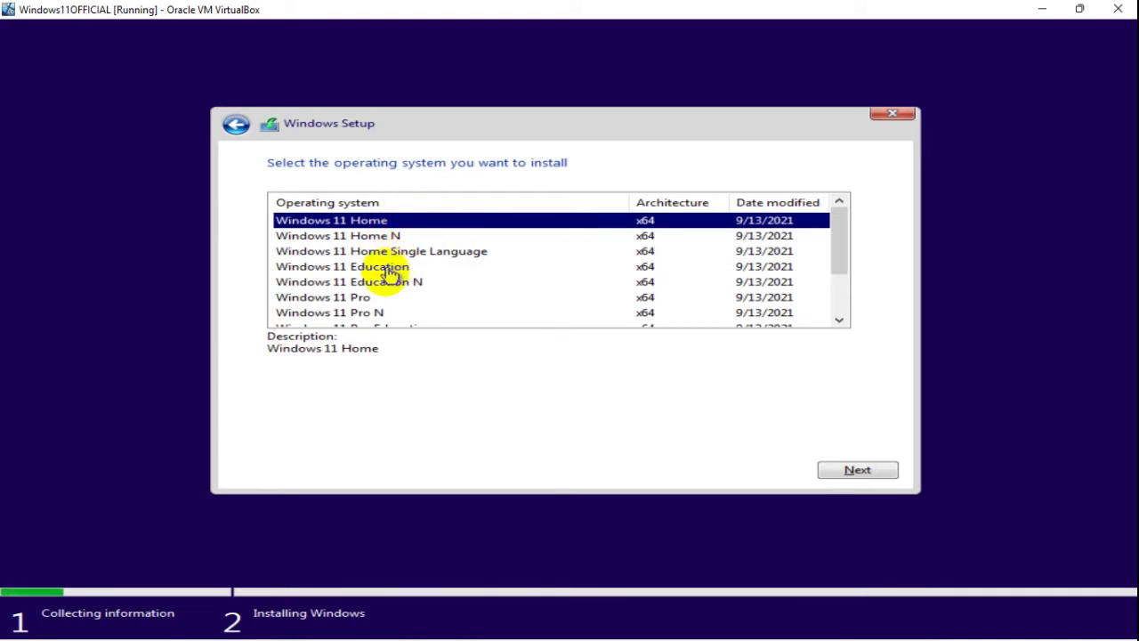
Choose Windows 11 Pro as the operating system to install and accept the license terms.
{"action": "left_click", "coordinate": [369, 300]}
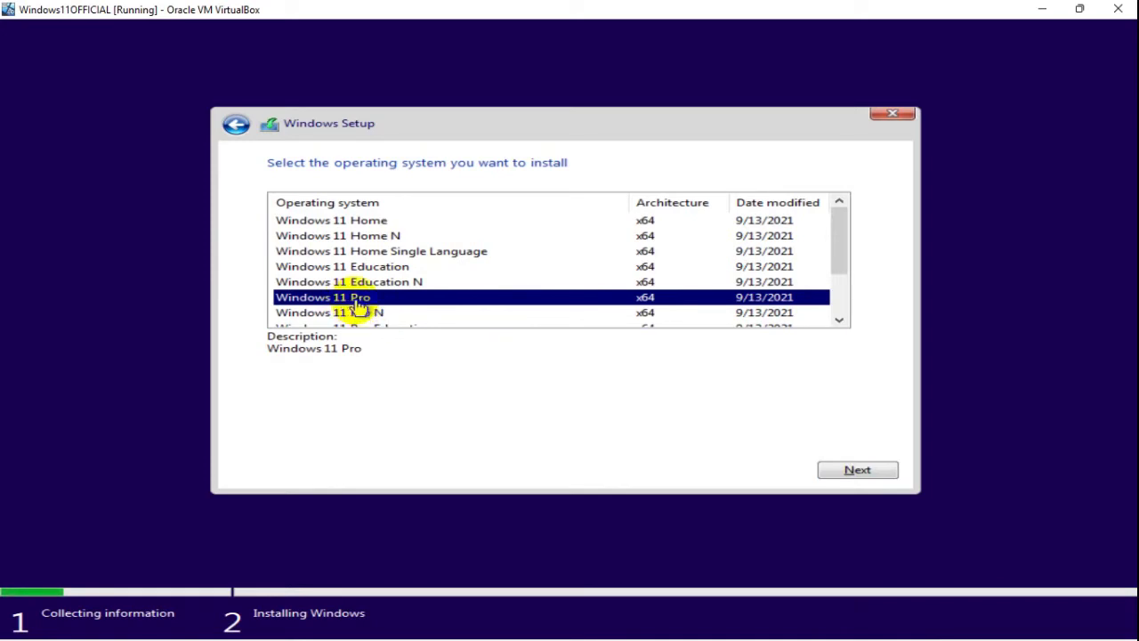
{"action": "left_click", "coordinate": [859, 468]}
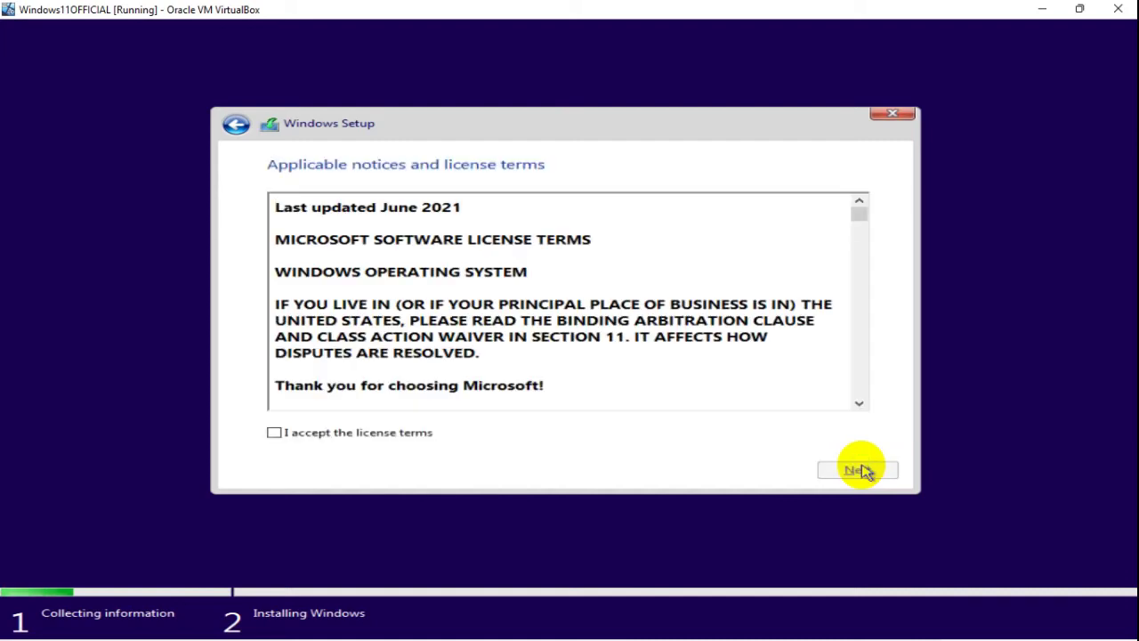
{"action": "left_click", "coordinate": [338, 433]}
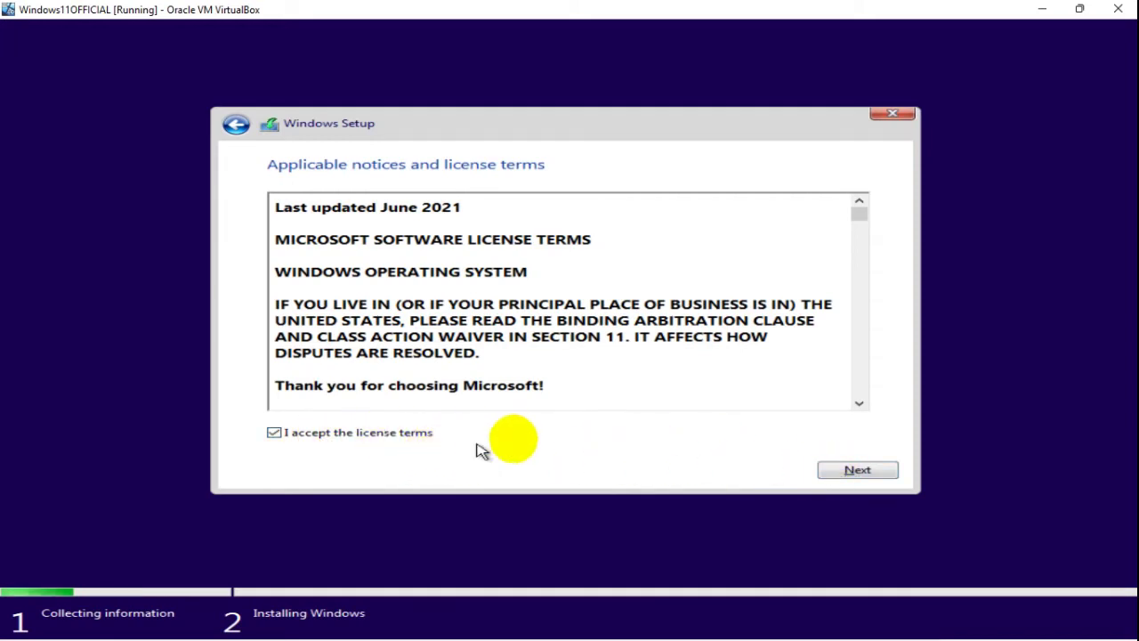
{"action": "left_click", "coordinate": [854, 472]}
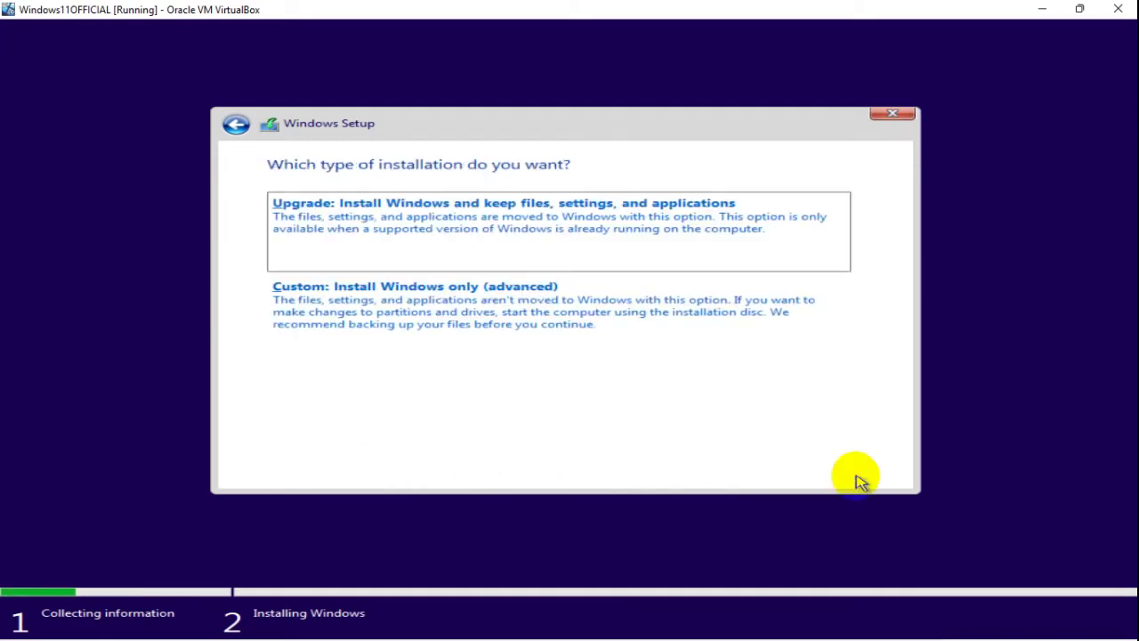
Run a custom Windows-only installation onto the unallocated space of Drive 0.
{"action": "left_click", "coordinate": [592, 327]}
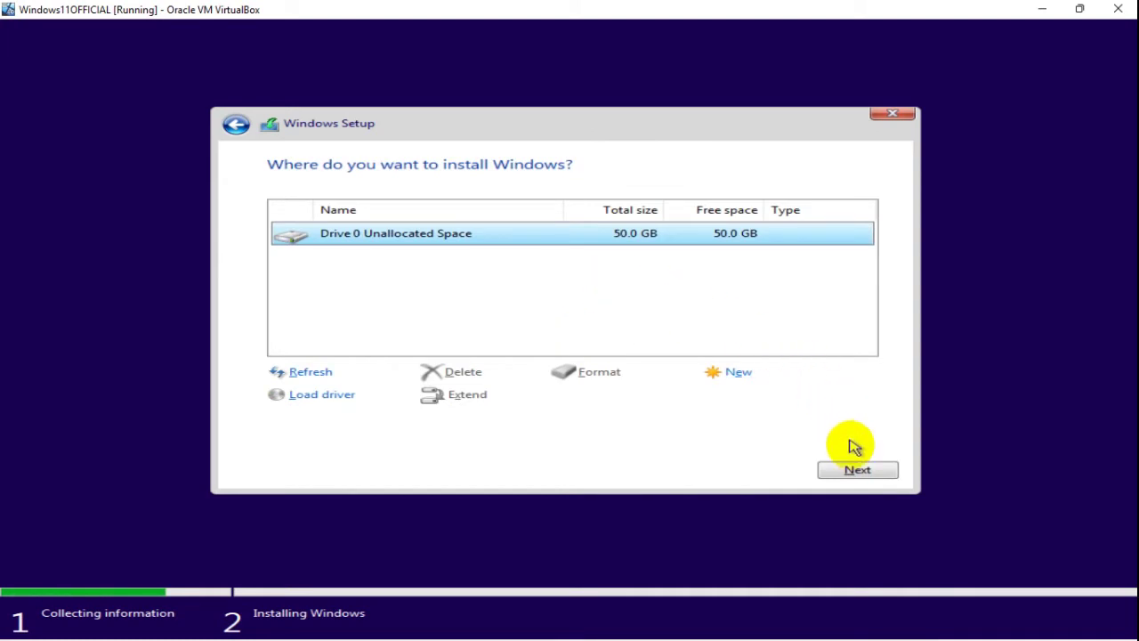
{"action": "left_click", "coordinate": [856, 470]}
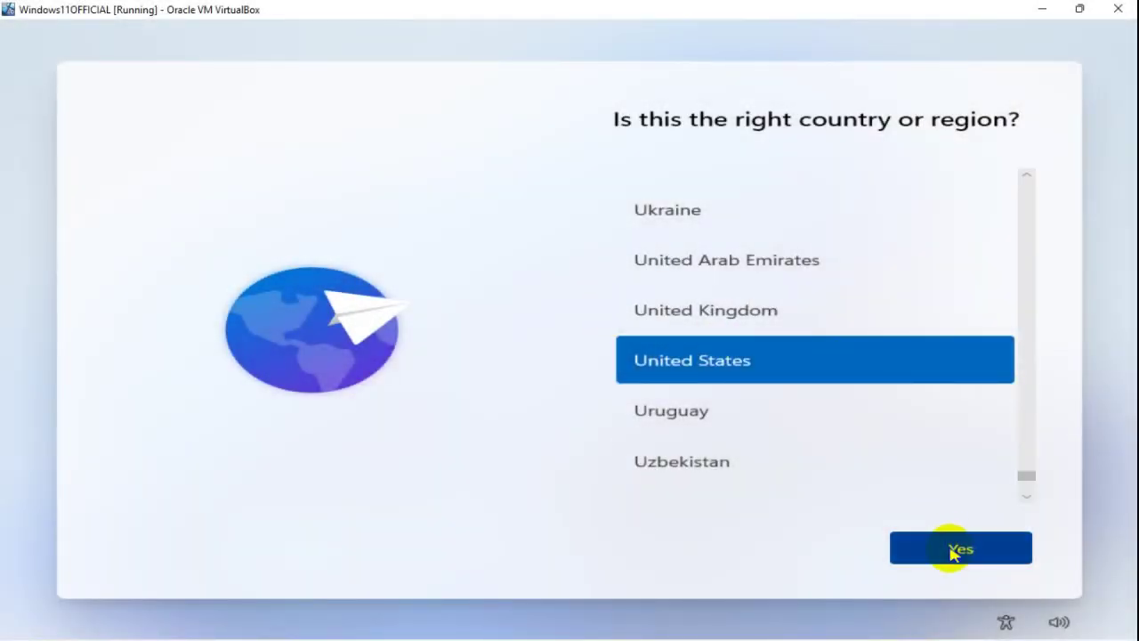
Confirm United States as the region and US as the keyboard layout, without adding a second layout.
{"action": "left_click", "coordinate": [955, 553]}
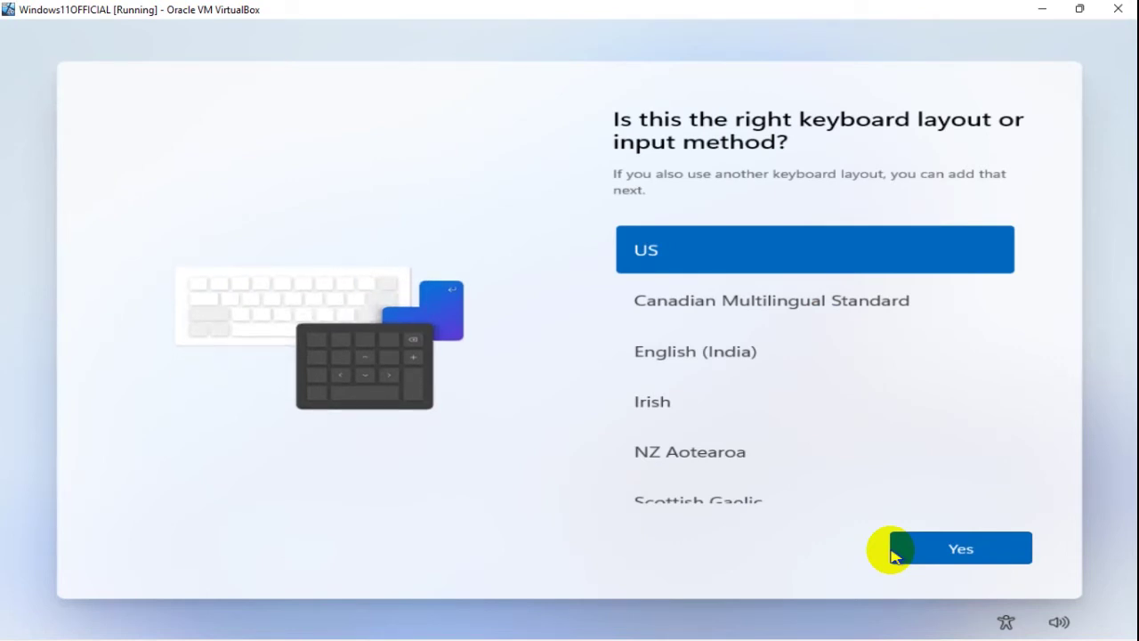
{"action": "left_click", "coordinate": [950, 551]}
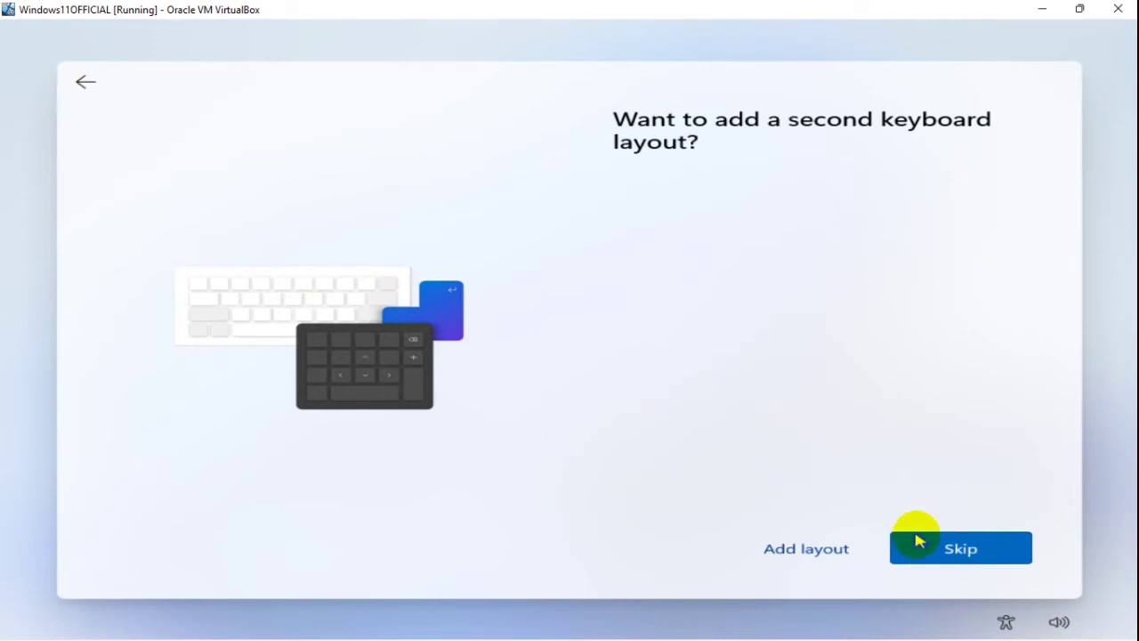
{"action": "left_click", "coordinate": [919, 541]}
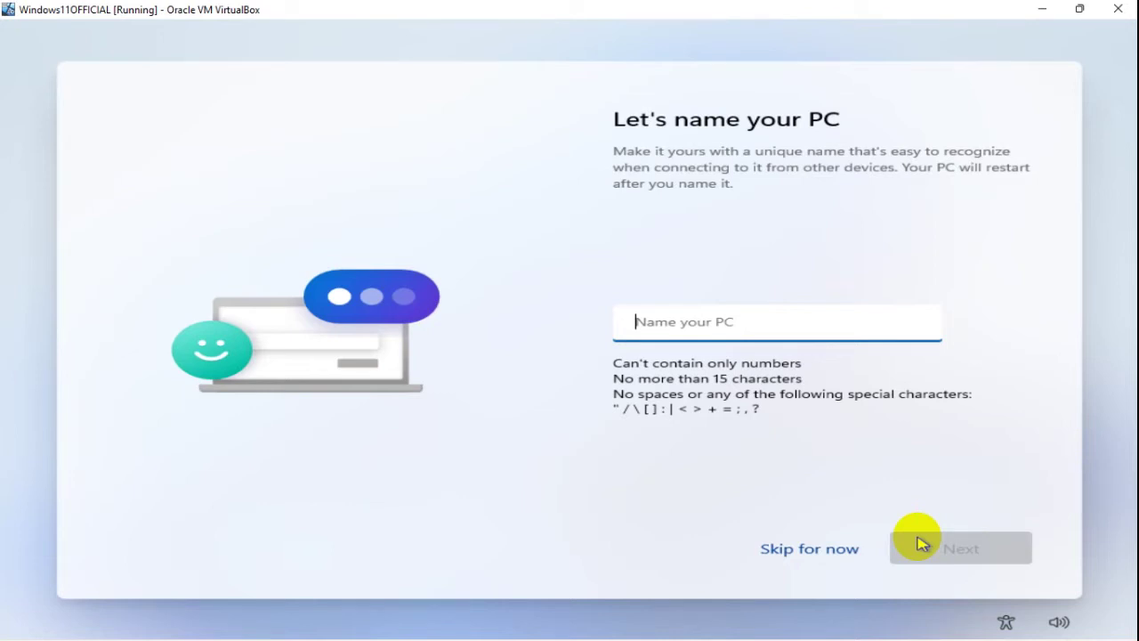
Name the PC Nware and set the device up for personal use.
{"action": "type", "text": "Nware"}
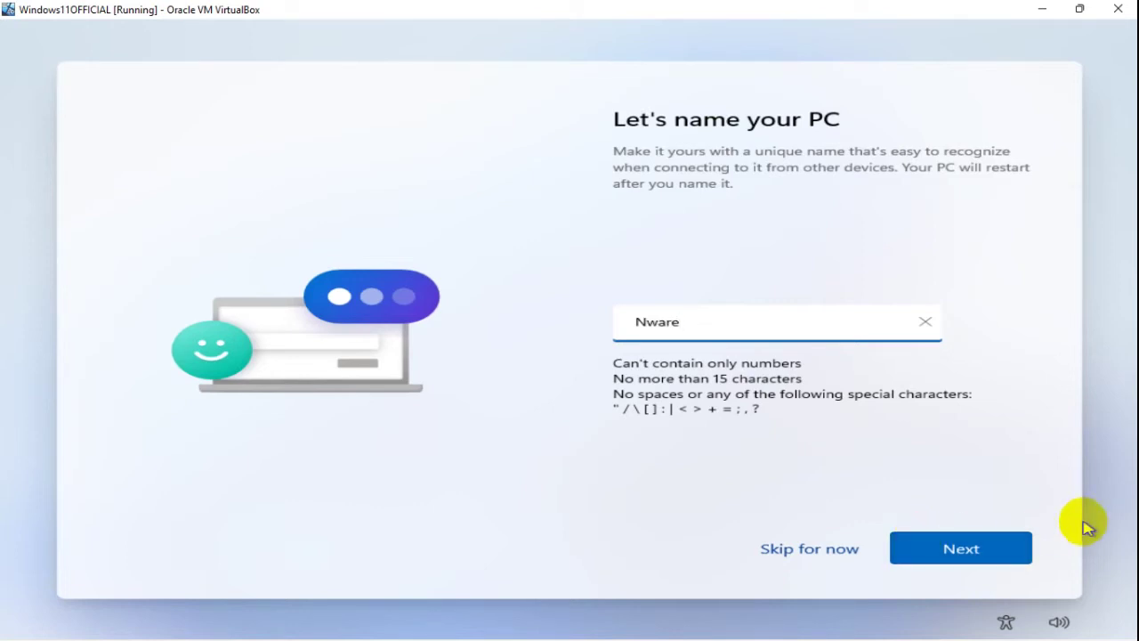
{"action": "left_click", "coordinate": [968, 562]}
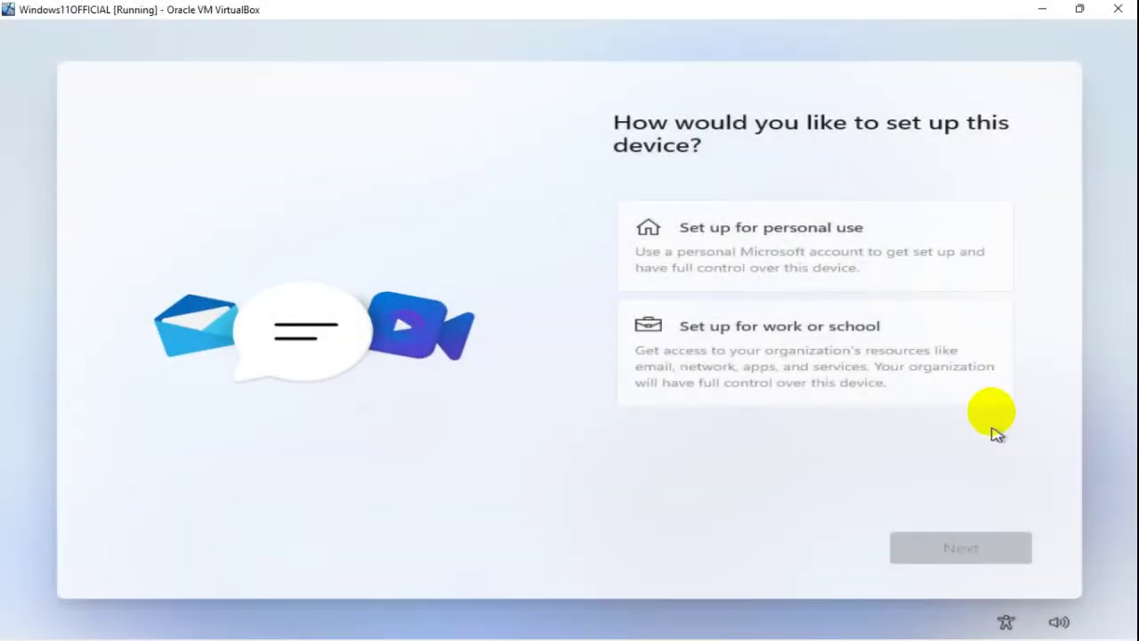
{"action": "left_click", "coordinate": [831, 242]}
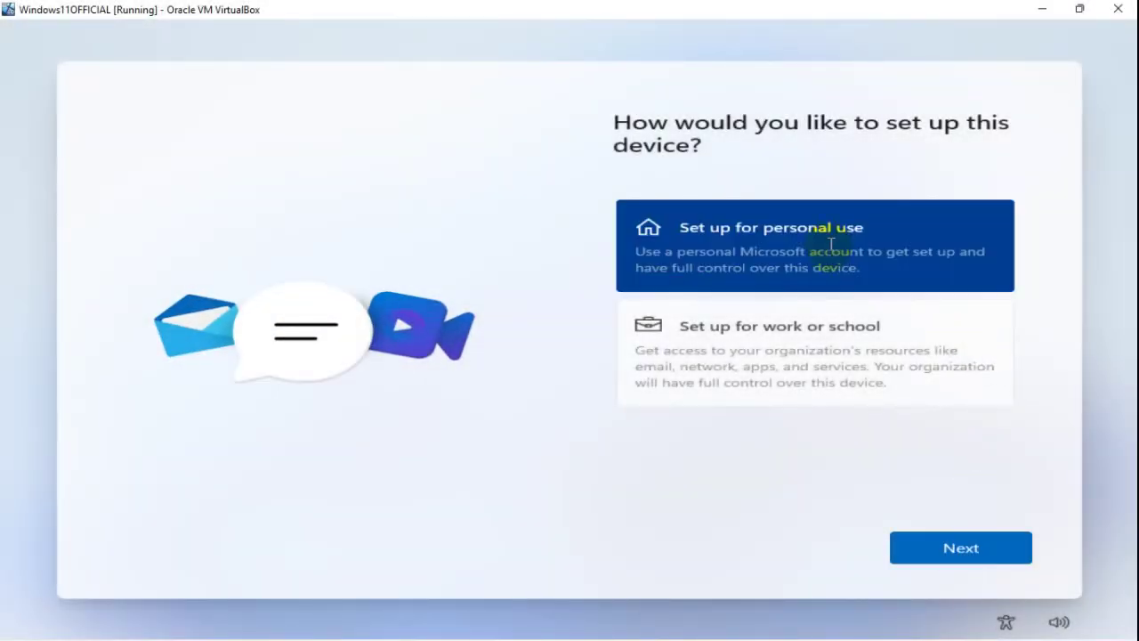
{"action": "left_click", "coordinate": [923, 550]}
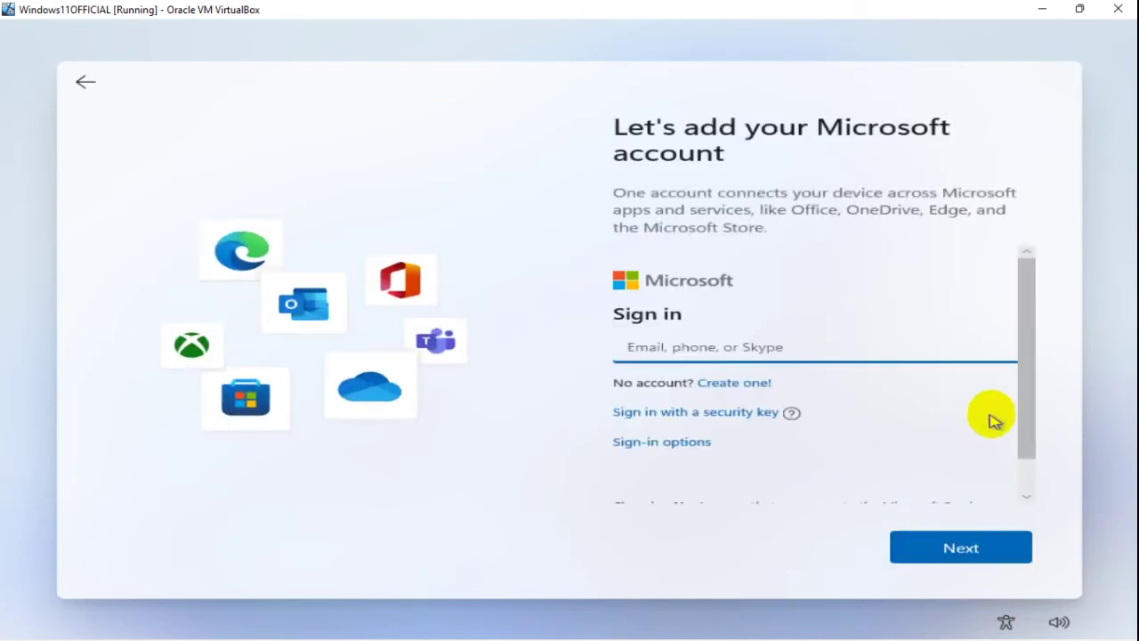
Choose an offline account from the sign-in options and skip the Microsoft account.
{"action": "left_click_drag", "start_coordinate": [1027, 415], "coordinate": [1022, 451]}
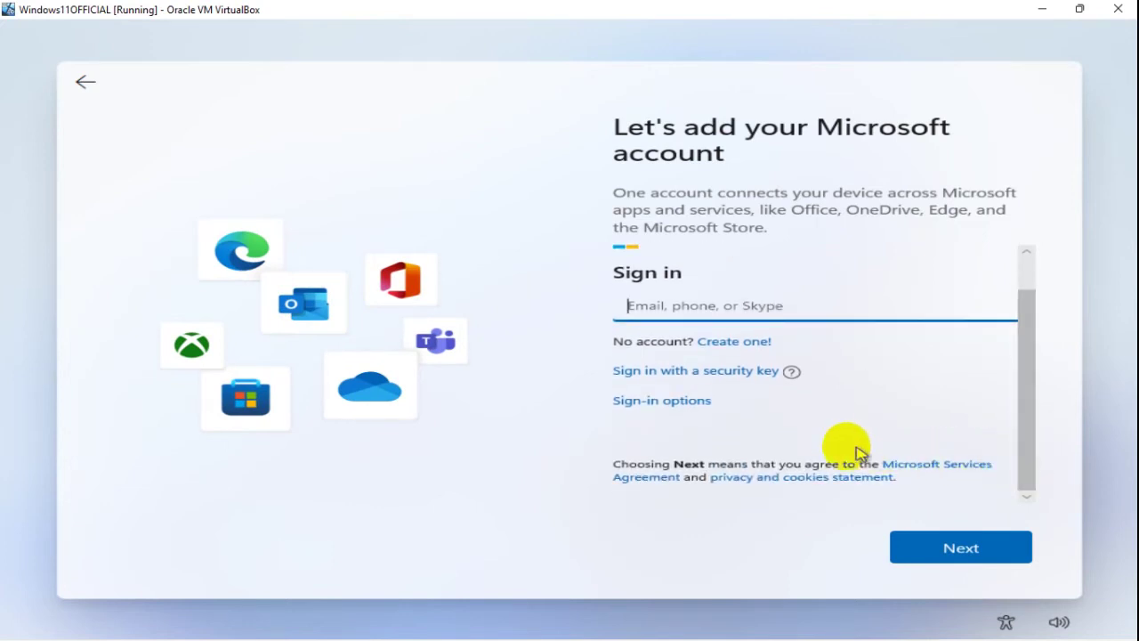
{"action": "left_click", "coordinate": [675, 402]}
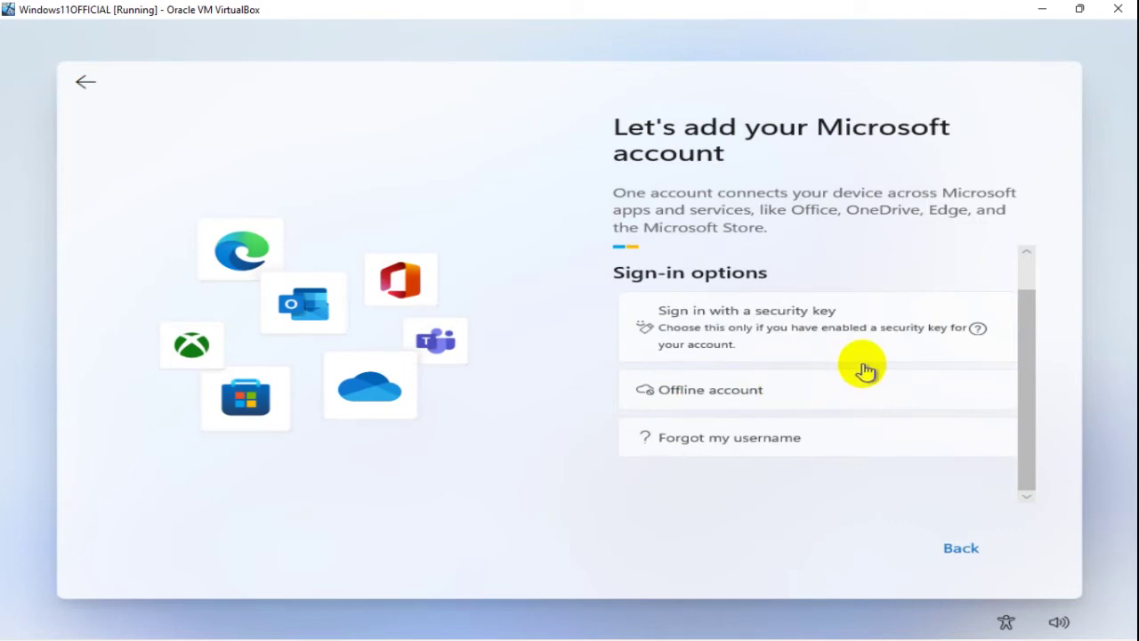
{"action": "left_click", "coordinate": [723, 394]}
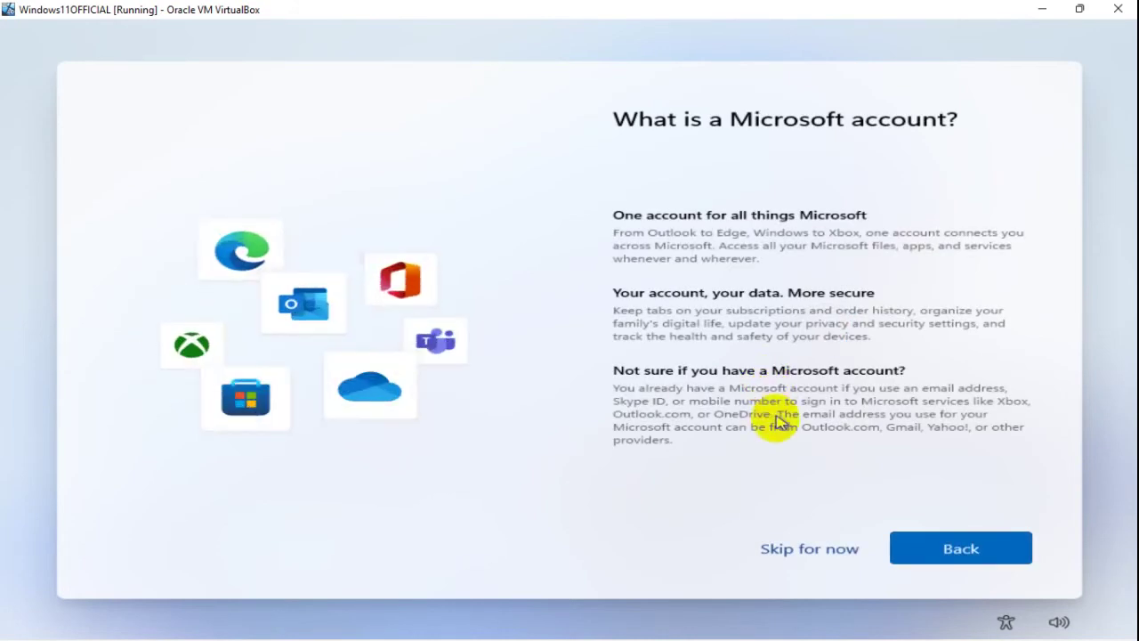
{"action": "left_click", "coordinate": [803, 551]}
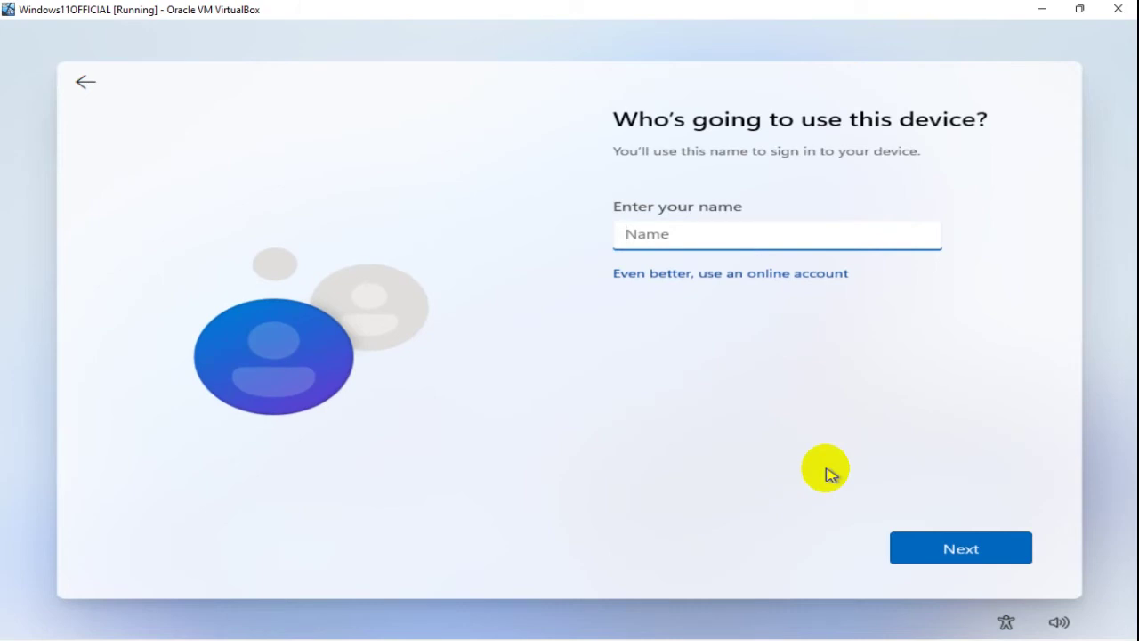
Enter the local user's name for the device and continue with the password left blank.
{"action": "type", "text": "A"}
{"action": "key", "text": "BackSpace"}
{"action": "key", "text": "BackSpace"}
{"action": "key", "text": "BackSpace"}
{"action": "key", "text": "BackSpace"}
{"action": "key", "text": "BackSpace"}
{"action": "key", "text": "BackSpace"}
{"action": "left_click", "coordinate": [936, 547]}
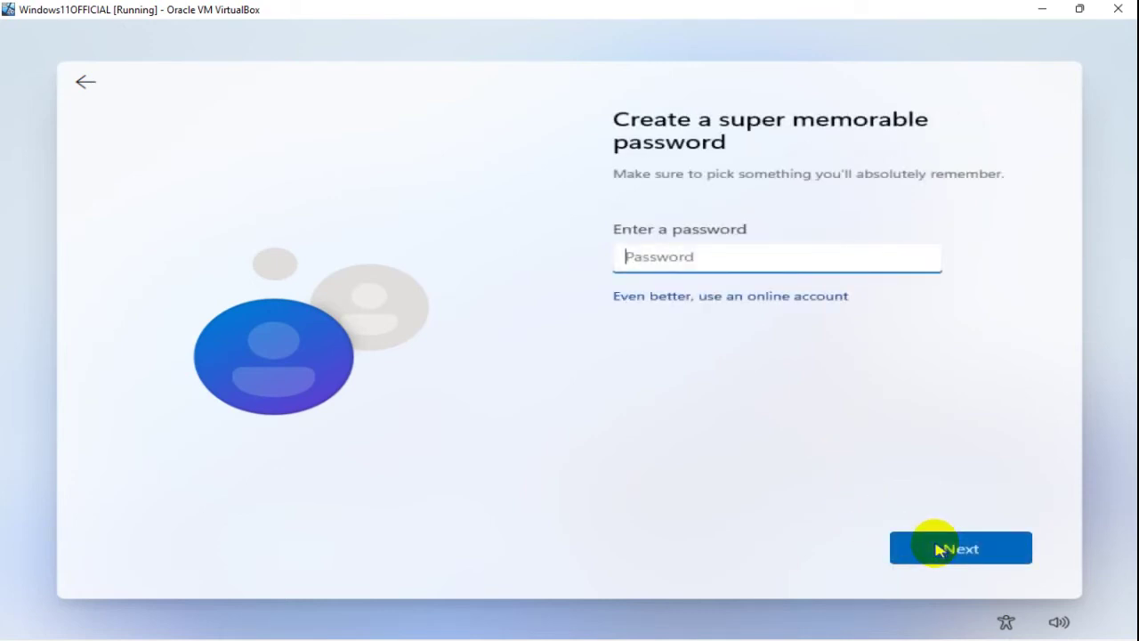
{"action": "left_click", "coordinate": [932, 548]}
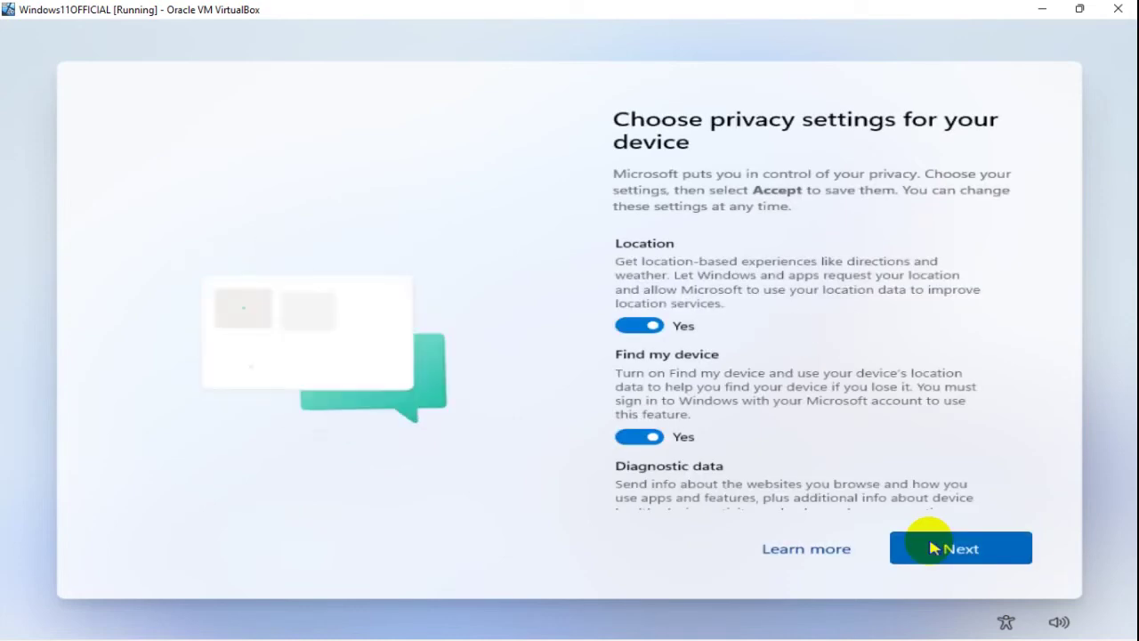
Turn off Location and Find my device, and limit diagnostic data to Required only.
{"action": "left_click", "coordinate": [644, 324]}
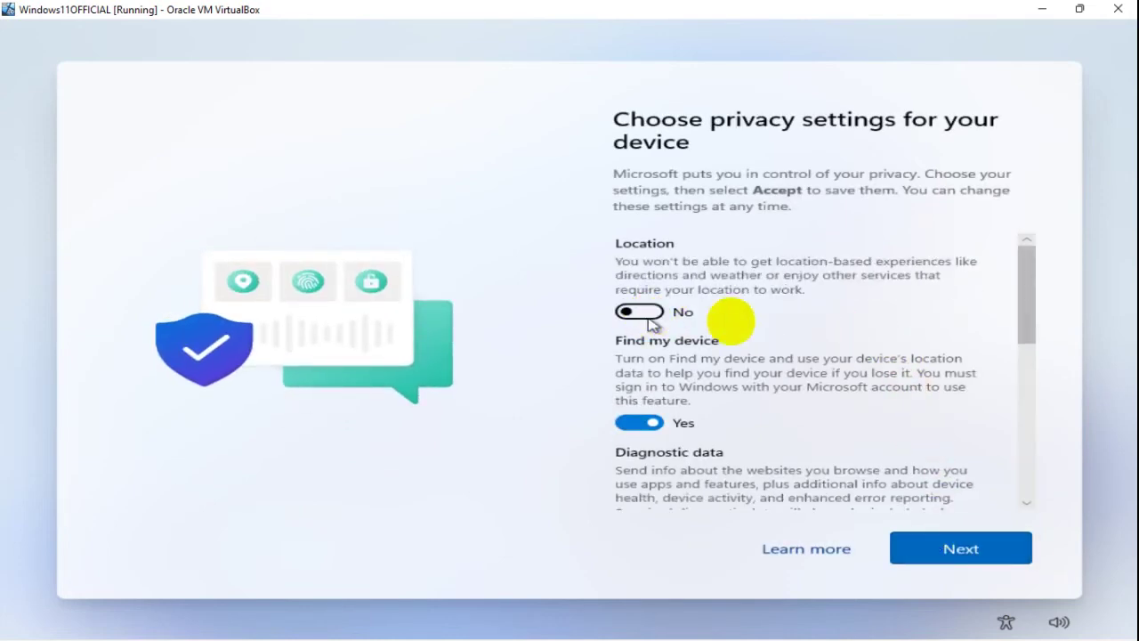
{"action": "left_click_drag", "start_coordinate": [1024, 300], "coordinate": [1022, 328]}
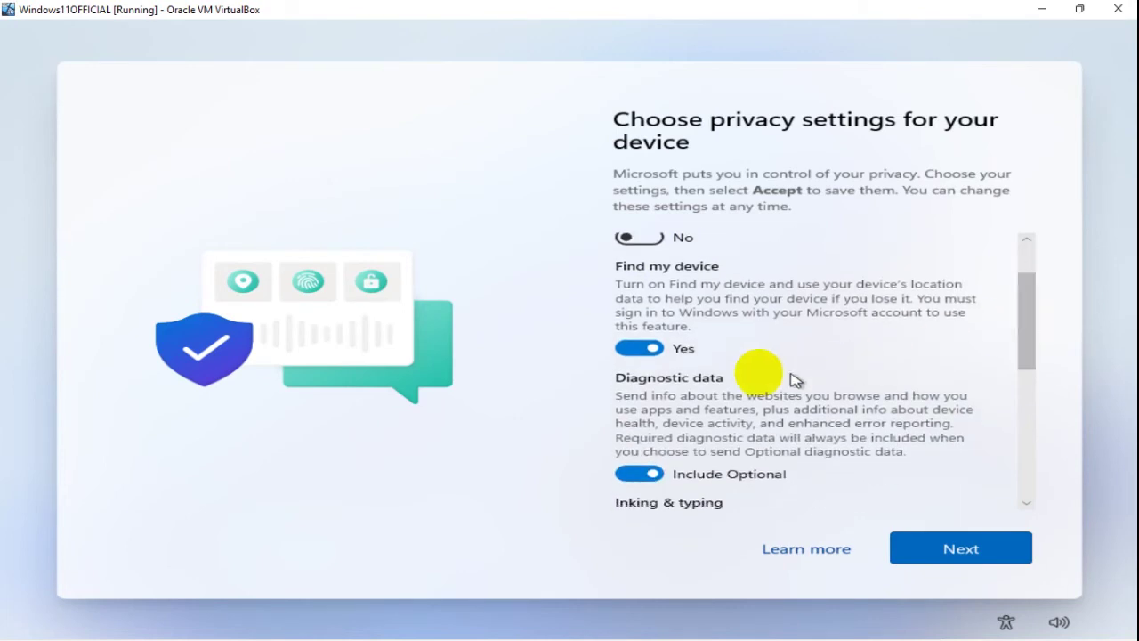
{"action": "left_click", "coordinate": [645, 351]}
{"action": "left_click", "coordinate": [642, 445]}
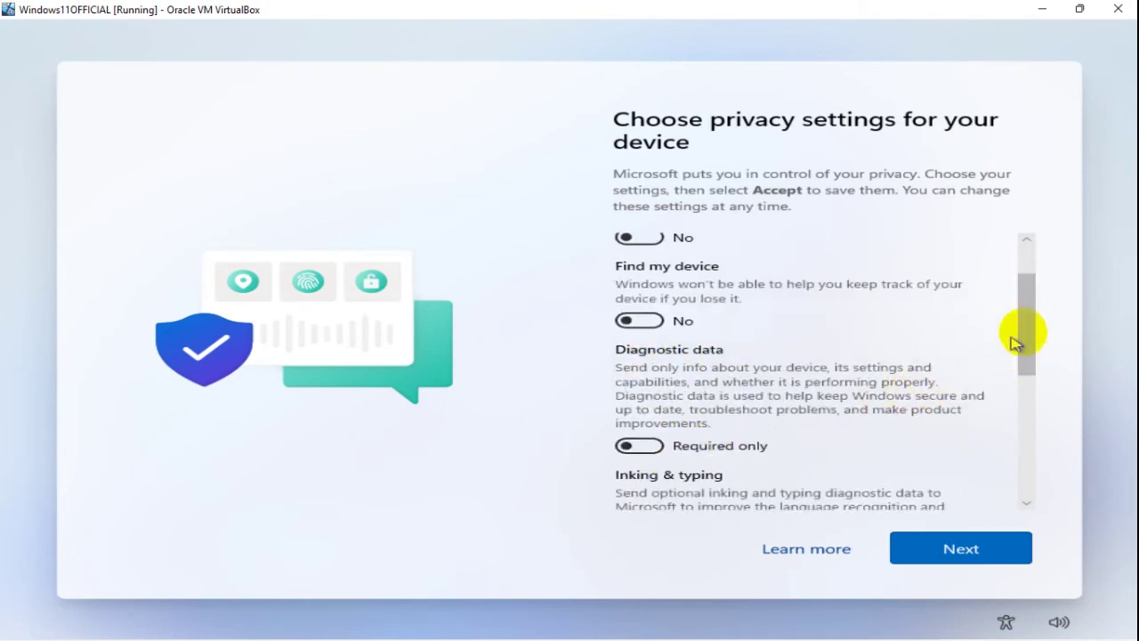
Turn off Inking & typing, Tailored experiences and Advertising ID, and accept the privacy settings.
{"action": "left_click_drag", "start_coordinate": [1029, 361], "coordinate": [1012, 415]}
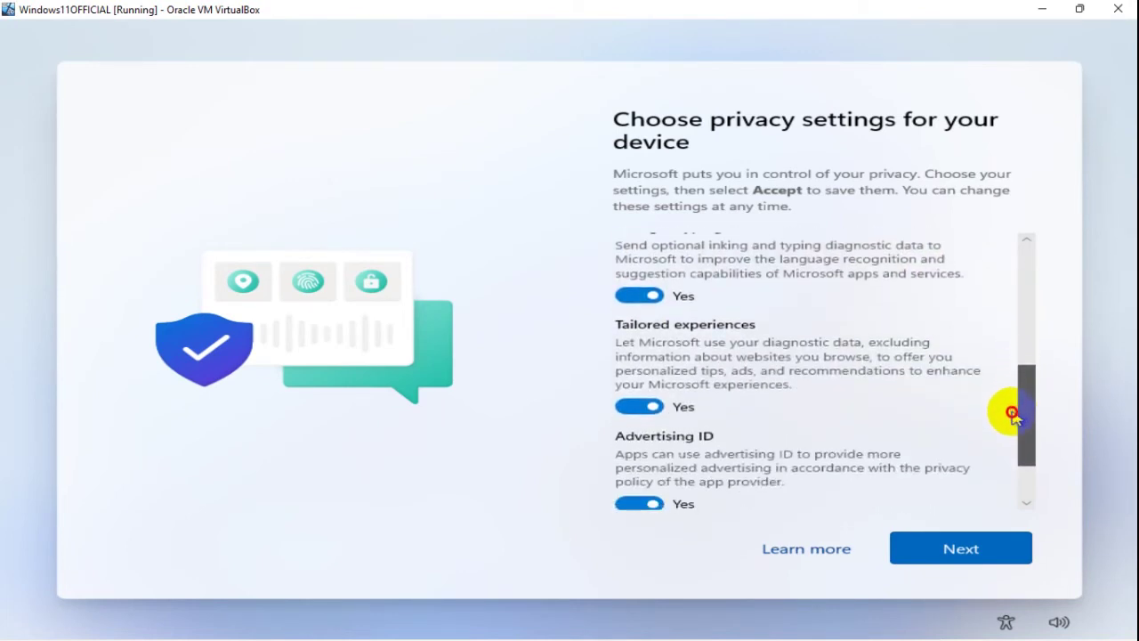
{"action": "left_click", "coordinate": [645, 286]}
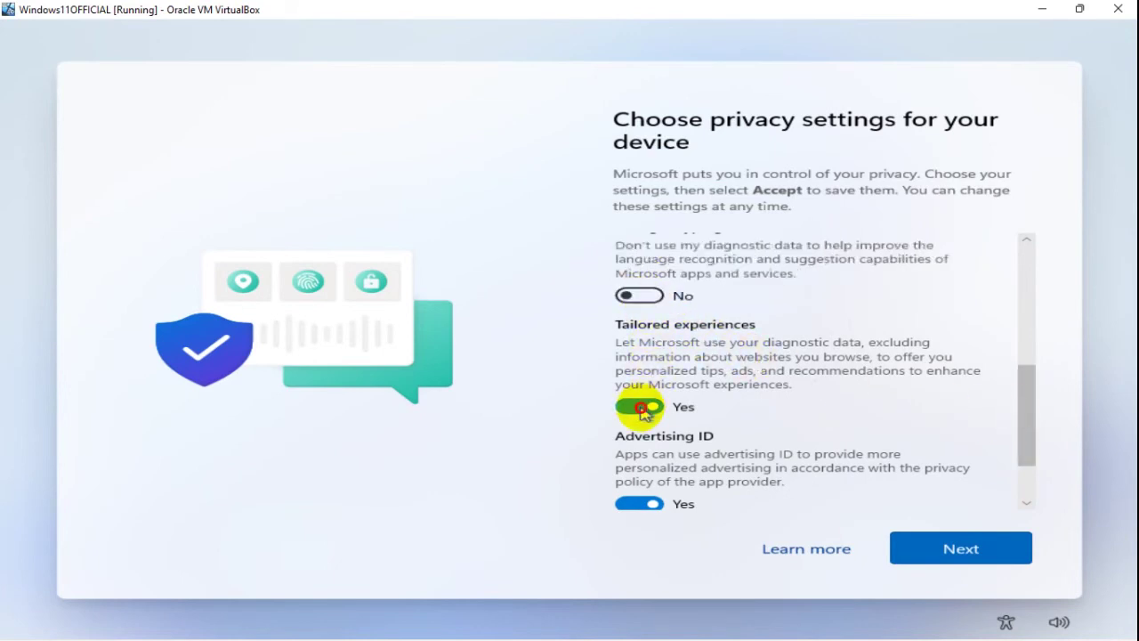
{"action": "left_click", "coordinate": [642, 406]}
{"action": "left_click_drag", "start_coordinate": [1030, 430], "coordinate": [1030, 483]}
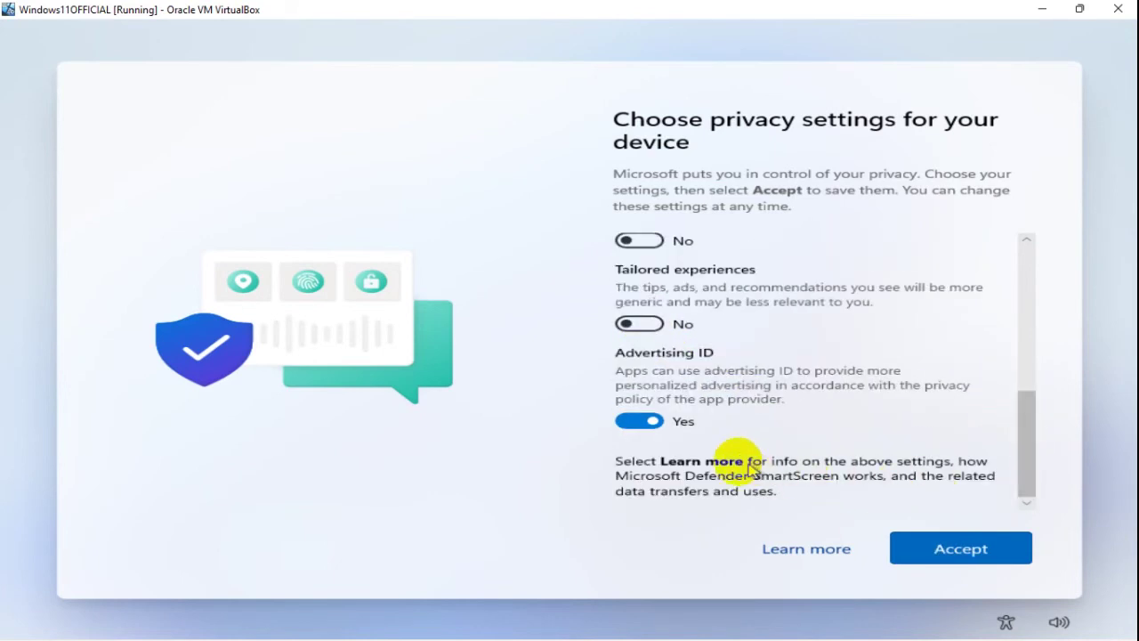
{"action": "left_click", "coordinate": [636, 420]}
{"action": "left_click_drag", "start_coordinate": [1030, 419], "coordinate": [1028, 496]}
{"action": "left_click", "coordinate": [961, 549]}
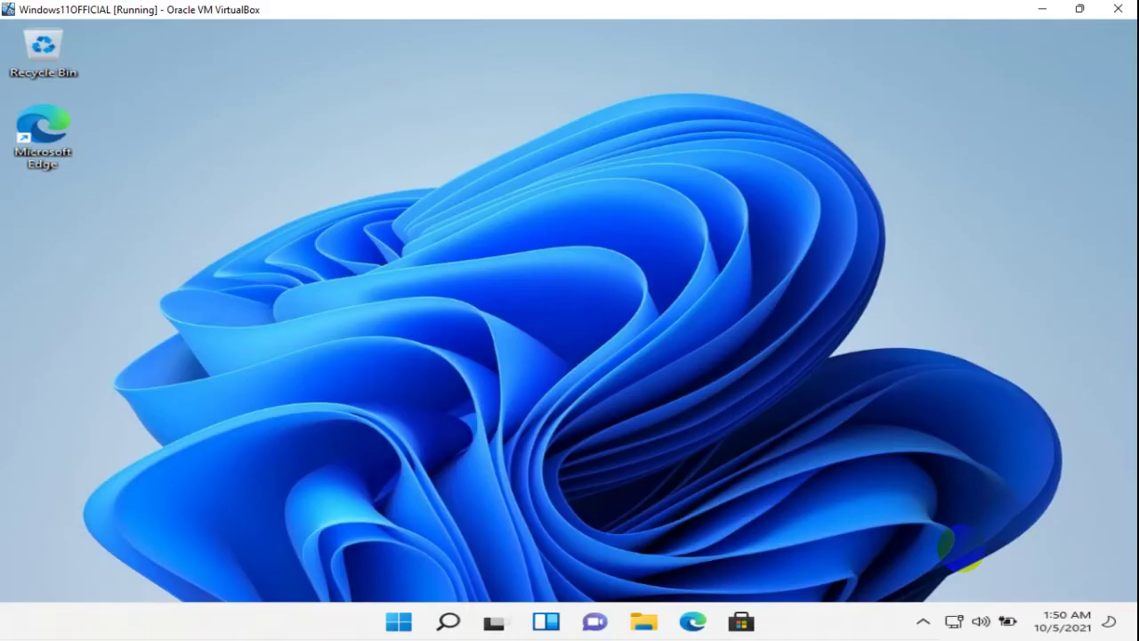
Examine both pages of pinned apps in the Start menu, and close it.
{"action": "key", "text": "super"}
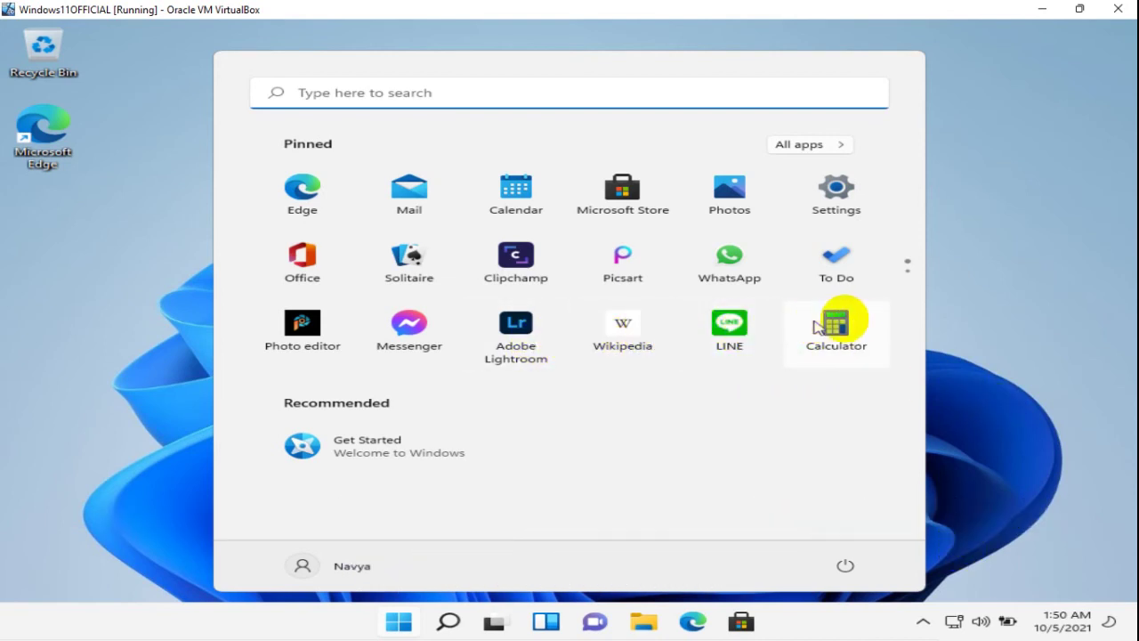
{"action": "left_click", "coordinate": [905, 272]}
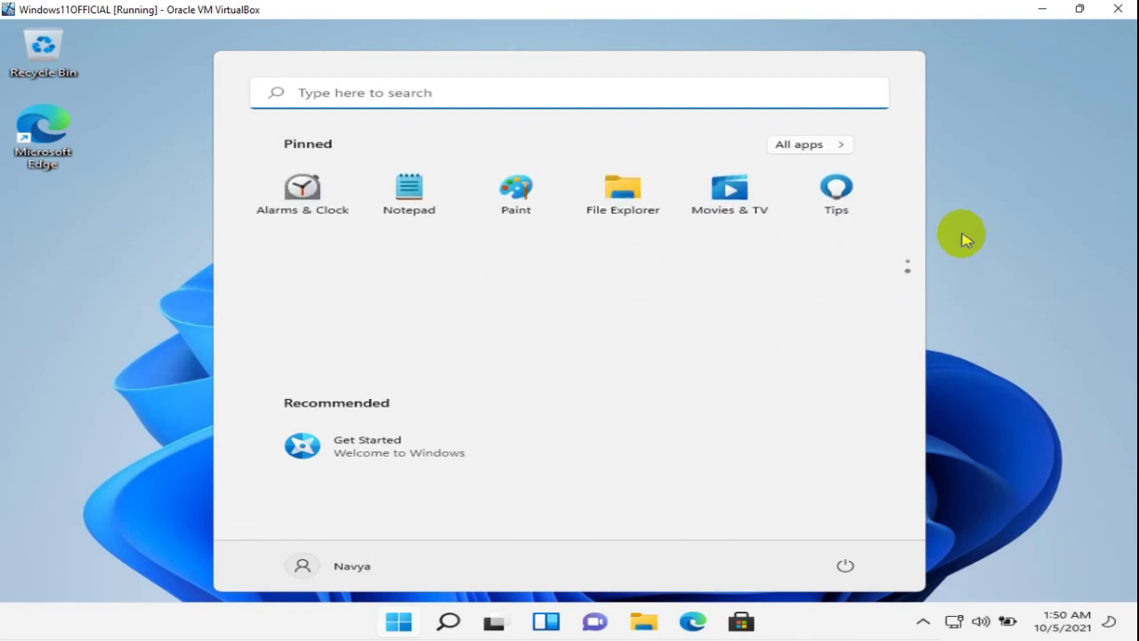
{"action": "left_click", "coordinate": [961, 235]}
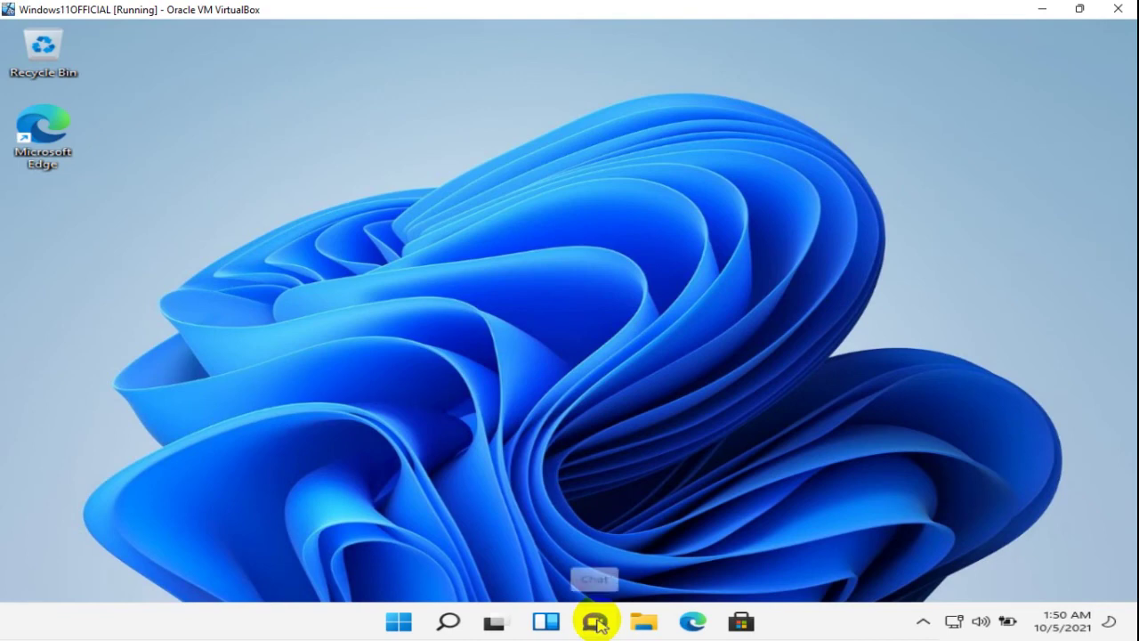
{"action": "left_click", "coordinate": [400, 621]}
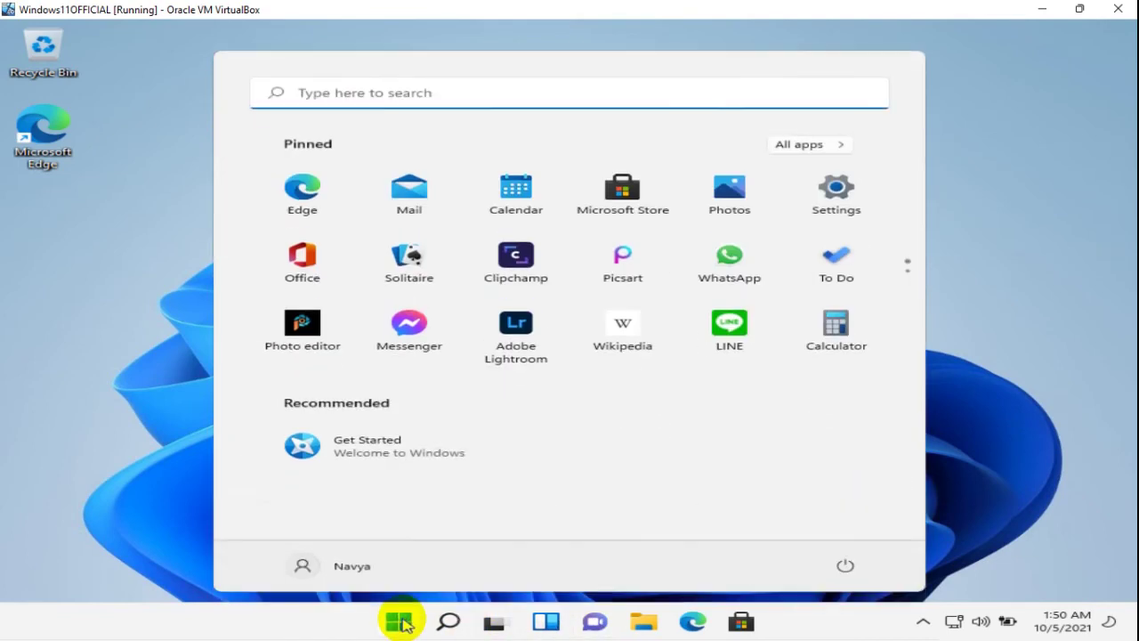
{"action": "left_click", "coordinate": [400, 622]}
{"action": "left_click", "coordinate": [399, 621]}
{"action": "left_click", "coordinate": [399, 621]}
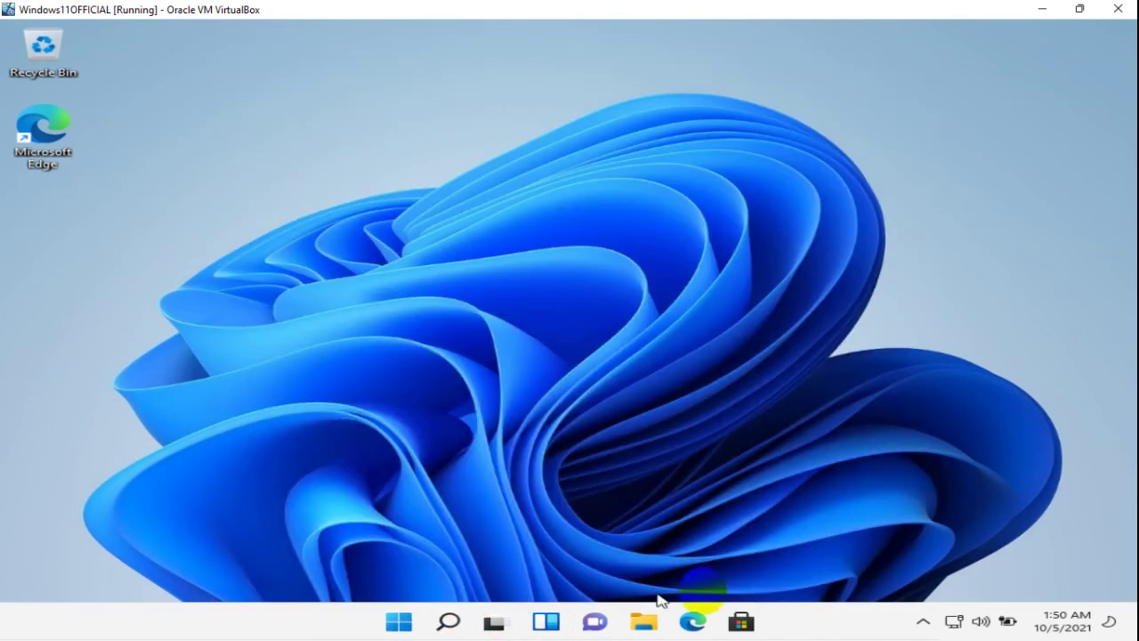
Open Microsoft Store and maximize its window.
{"action": "left_click", "coordinate": [741, 621]}
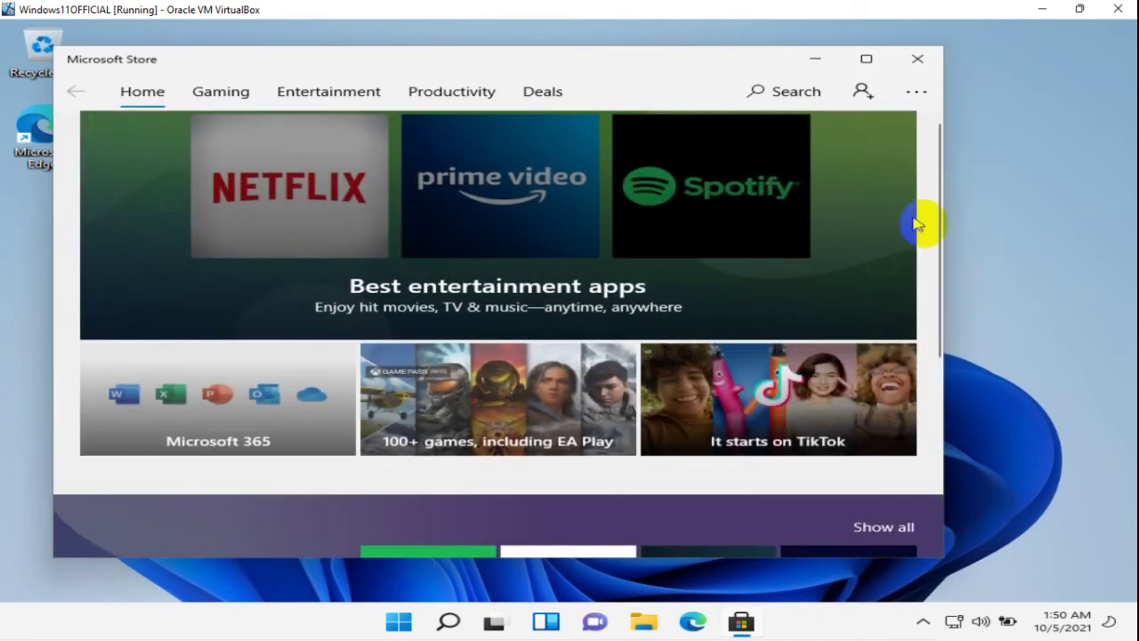
{"action": "left_click", "coordinate": [868, 59]}
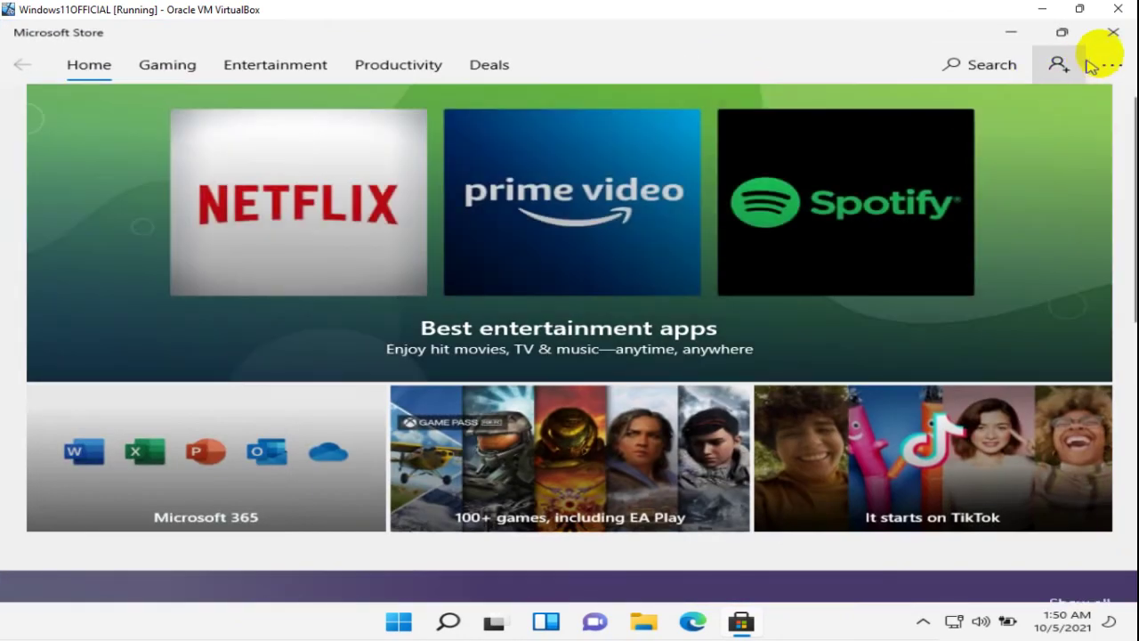
Close Microsoft Store, briefly toggle the Start menu, and view the Widgets pane.
{"action": "left_click", "coordinate": [1113, 33]}
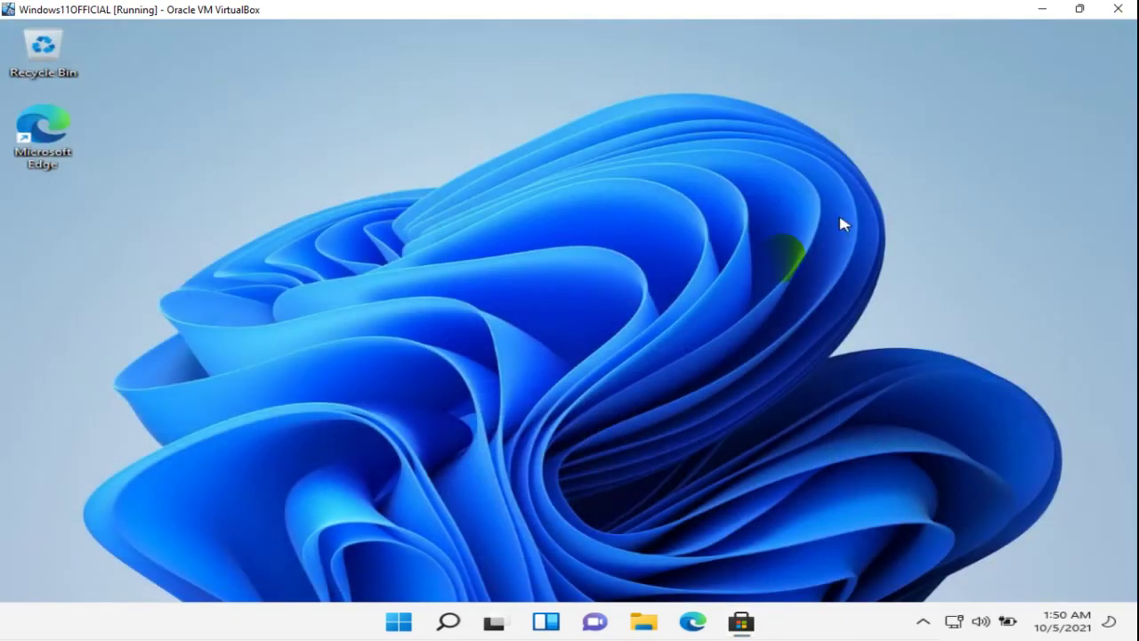
{"action": "left_click", "coordinate": [400, 623]}
{"action": "left_click", "coordinate": [401, 621]}
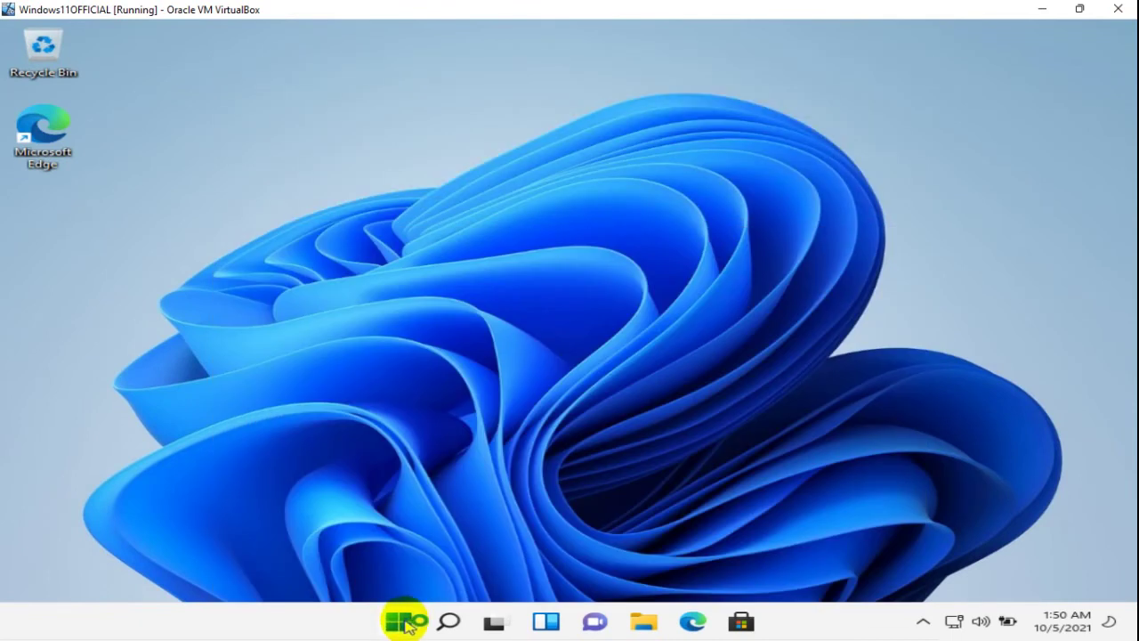
{"action": "left_click", "coordinate": [553, 623]}
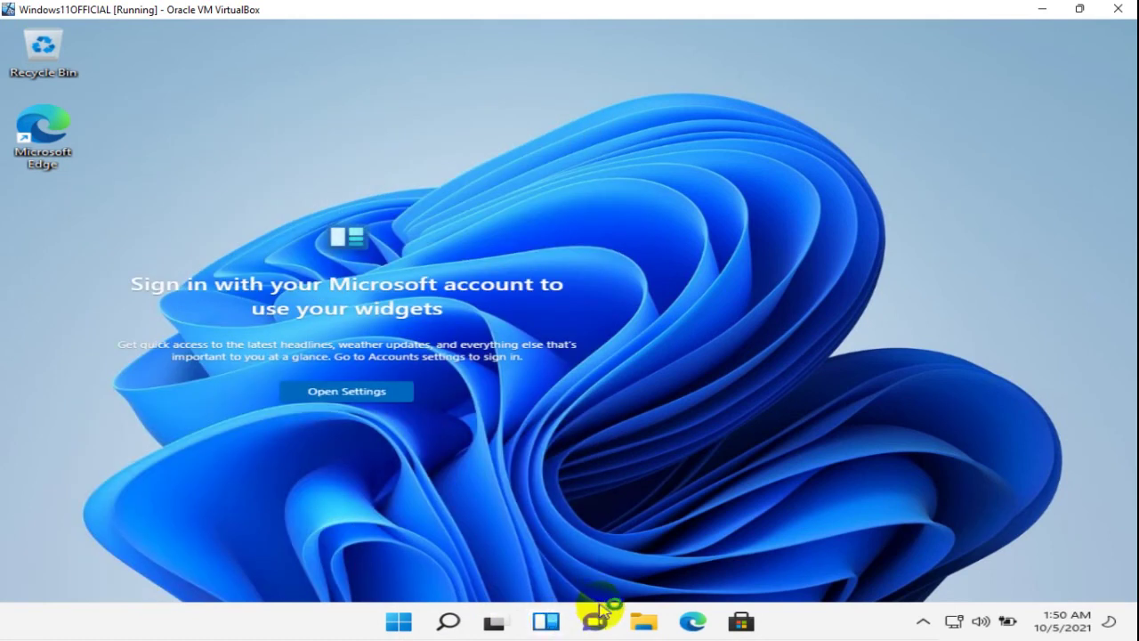
Open File Explorer in a maximized window and show the folders and drives of This PC.
{"action": "left_click", "coordinate": [643, 621]}
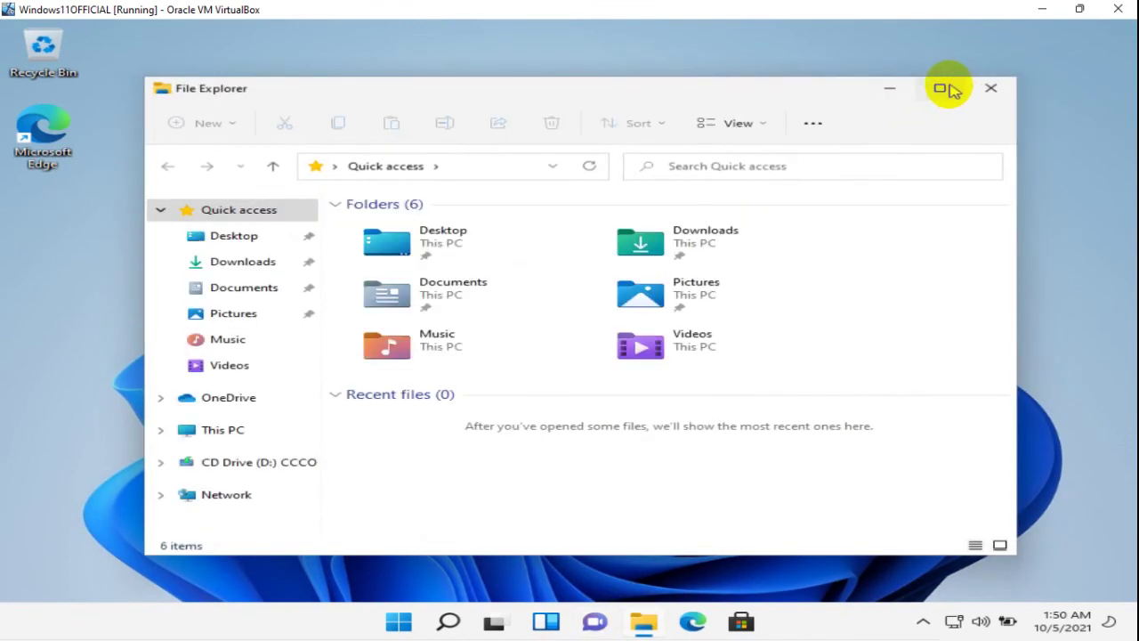
{"action": "left_click", "coordinate": [939, 88]}
{"action": "left_click", "coordinate": [134, 376]}
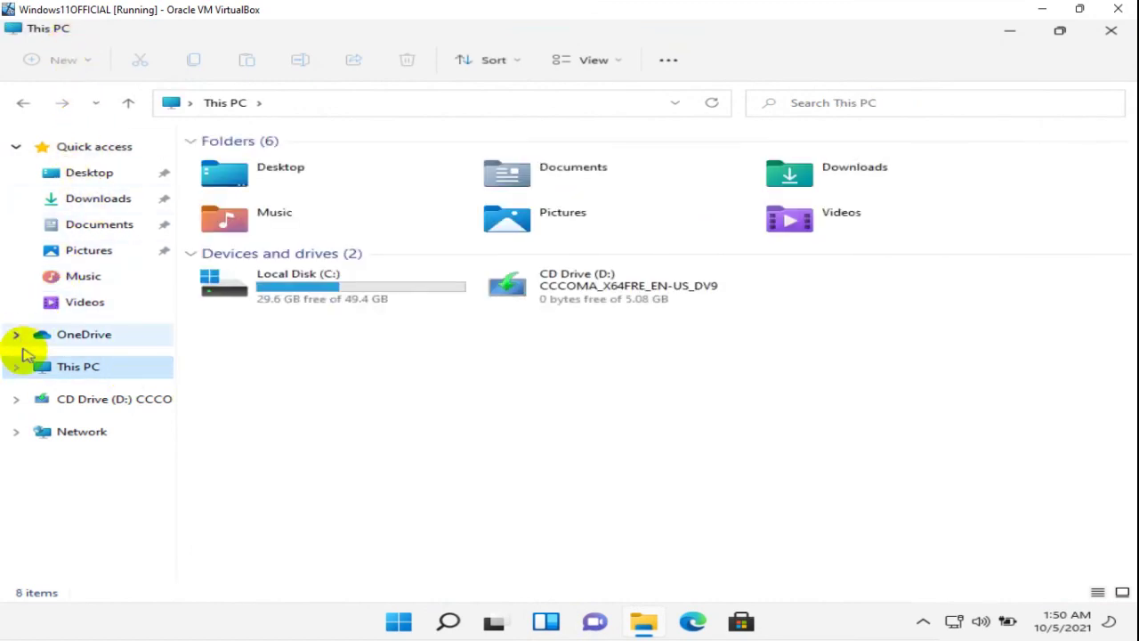
Expand This PC, inspect the item types that can be created in its Documents folder, and close File Explorer.
{"action": "left_click", "coordinate": [16, 366]}
{"action": "left_click", "coordinate": [82, 397]}
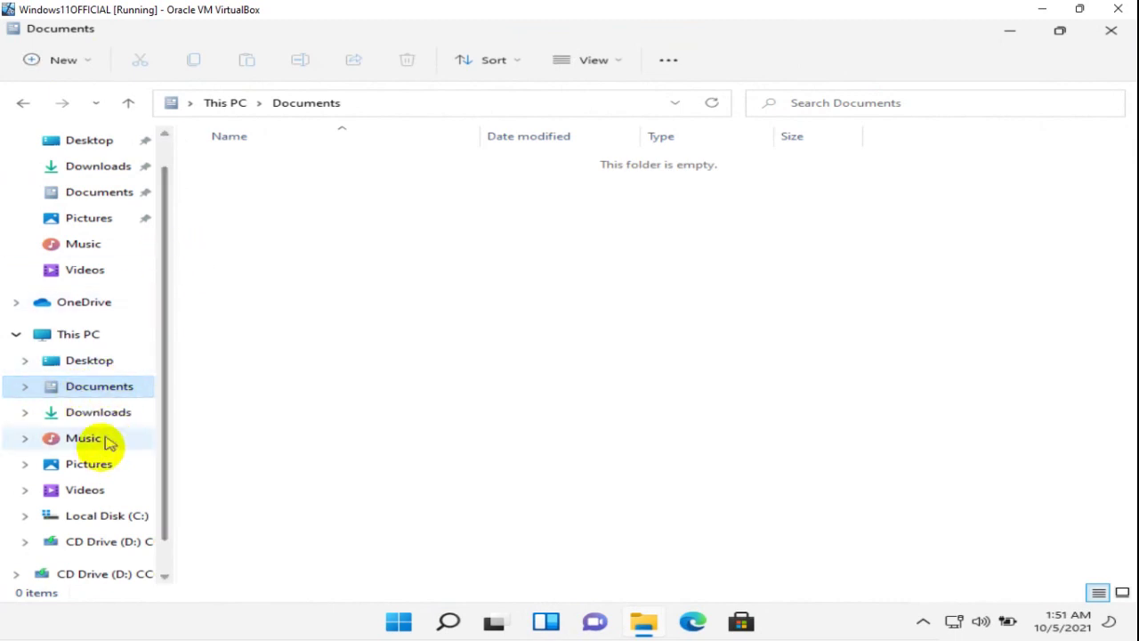
{"action": "left_click", "coordinate": [89, 61]}
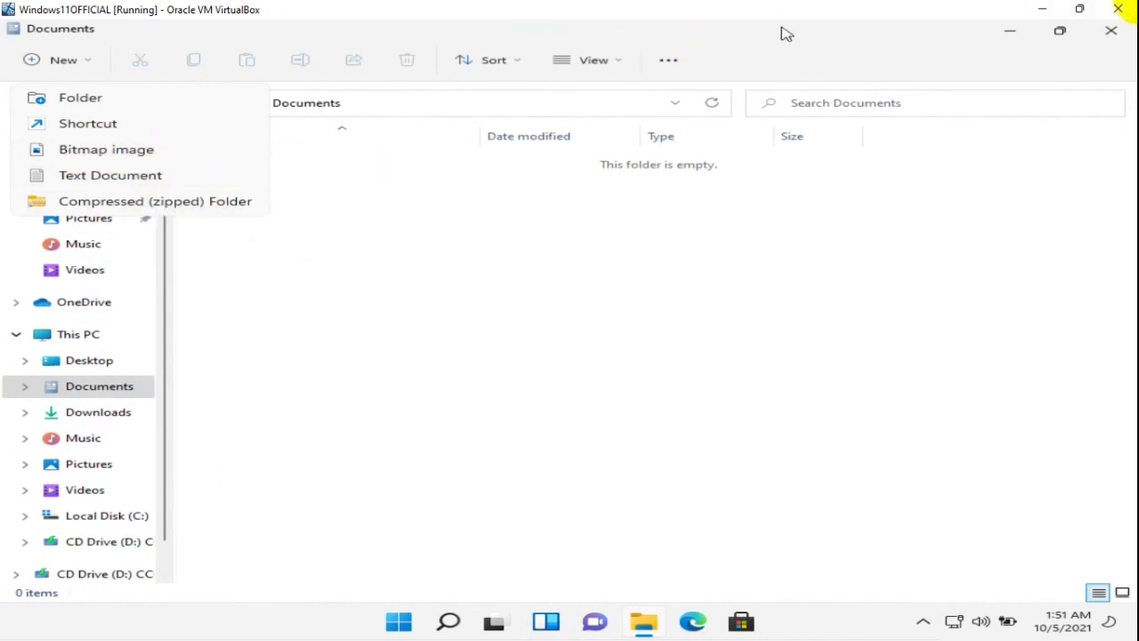
{"action": "left_click", "coordinate": [1111, 30]}
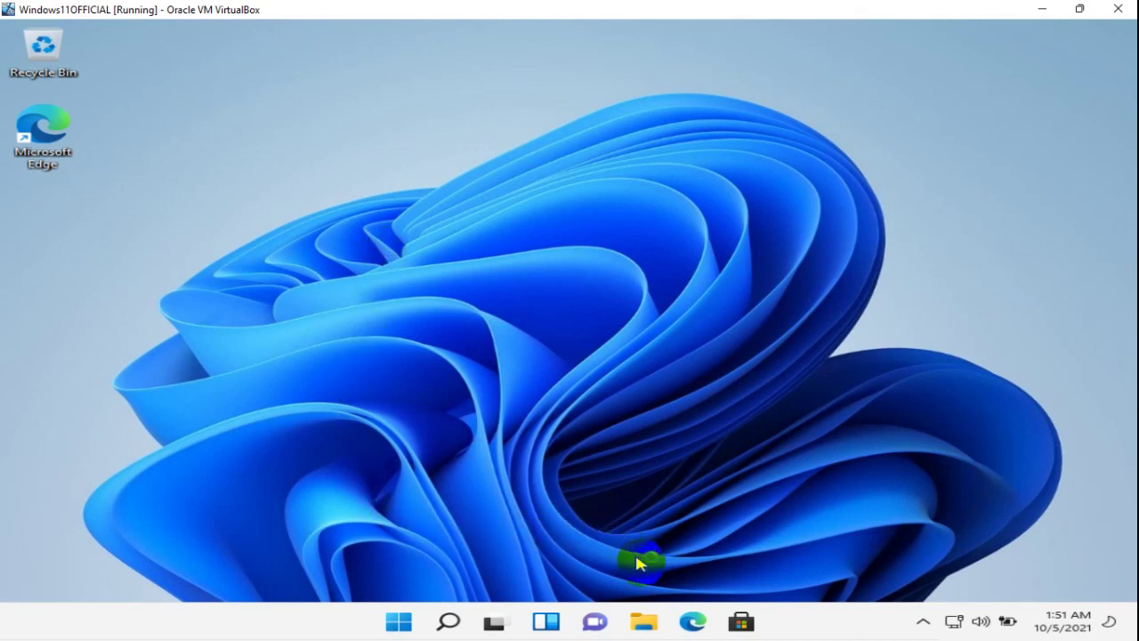
Reopen File Explorer to look over Quick access and the navigation tree, and close it.
{"action": "left_click", "coordinate": [653, 623]}
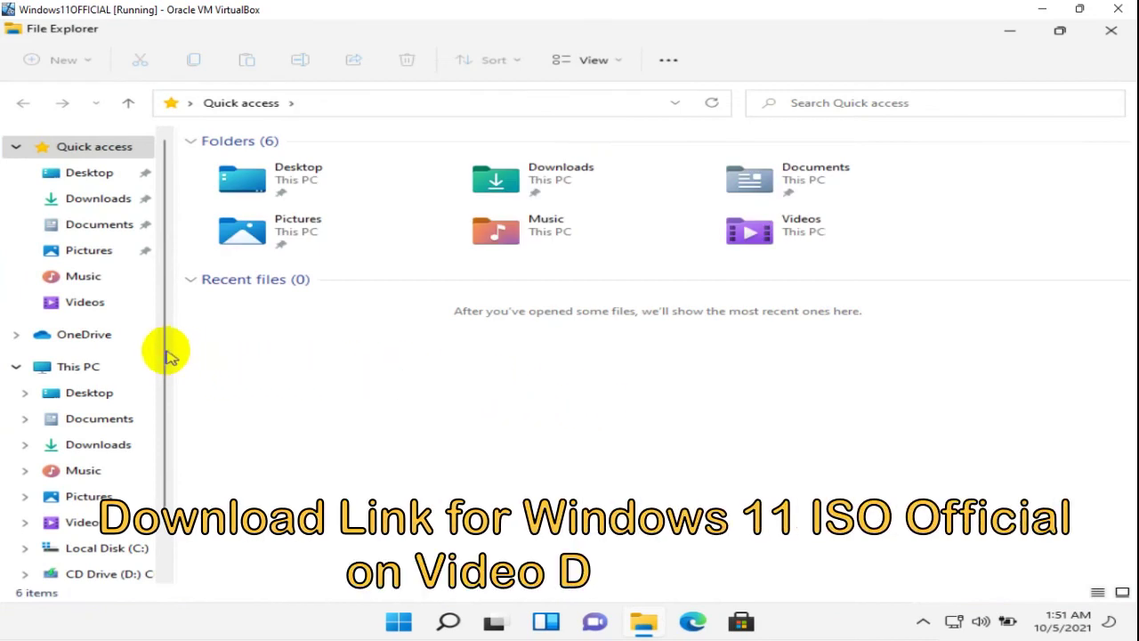
{"action": "left_click_drag", "start_coordinate": [165, 365], "coordinate": [165, 322]}
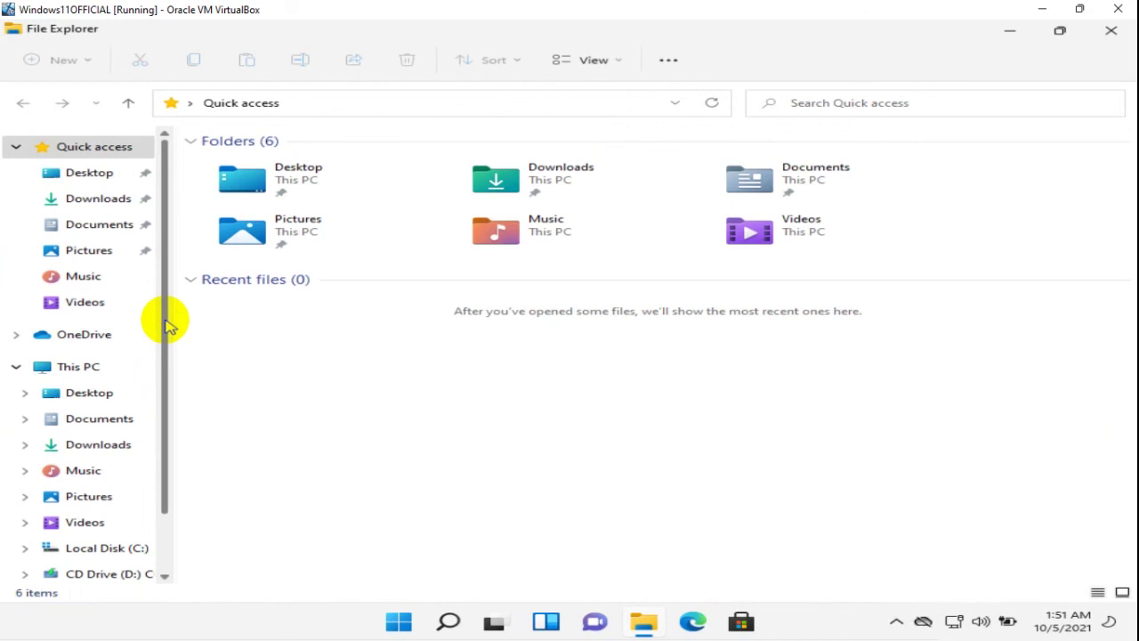
{"action": "left_click", "coordinate": [1110, 32]}
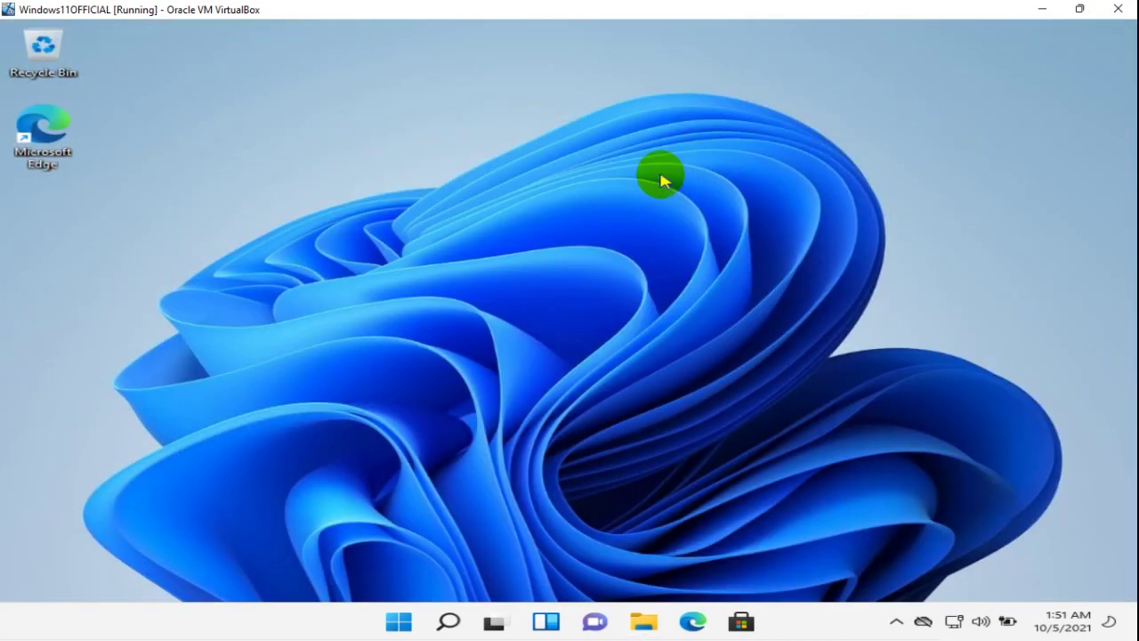